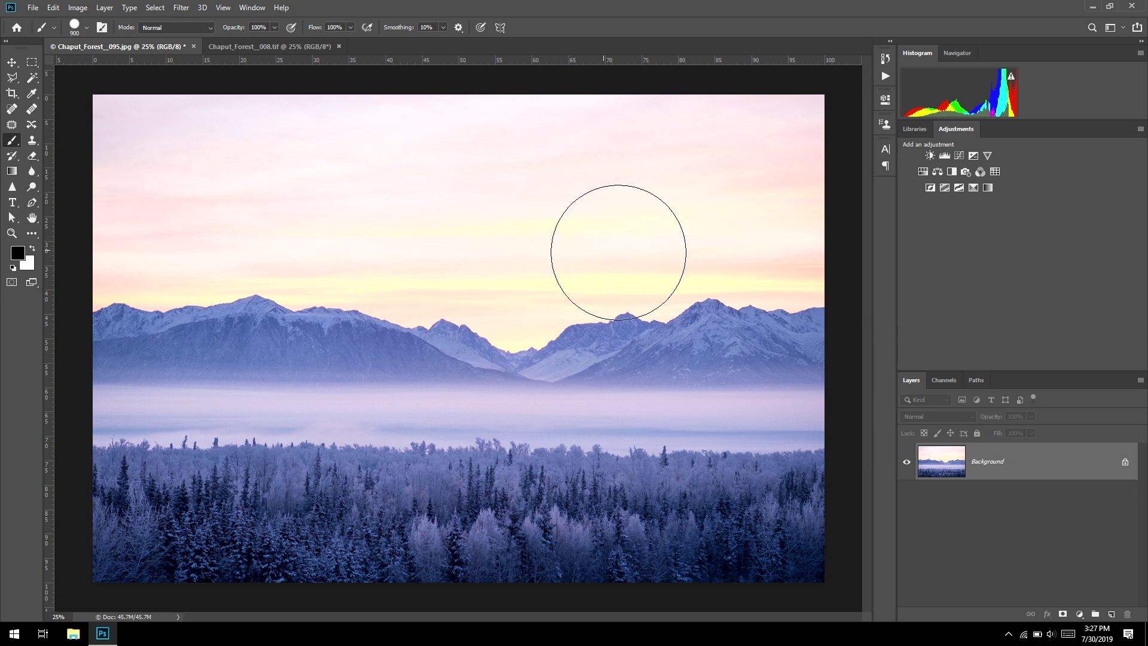
Start a new Curves adjustment layer from the Layer menu and name it 'Darken the sky'
click(105, 7)
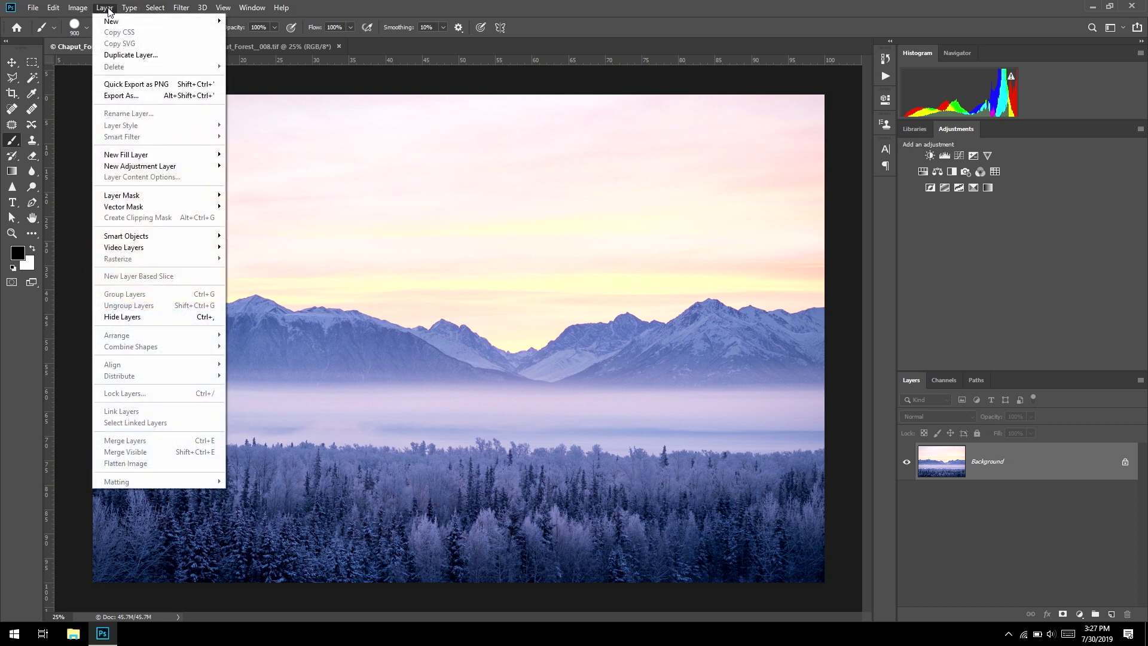
mouse_move(139, 168)
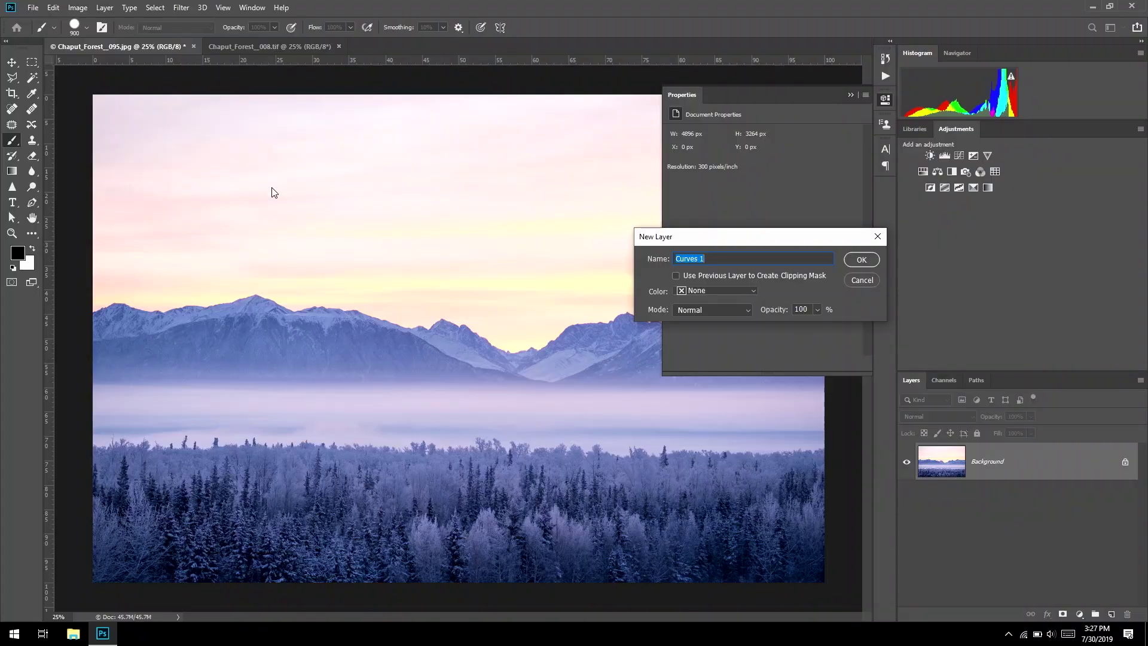
text(Darken the sky)
Add the Darken the sky Curves layer and pull the curve midpoint down to darken the photo
click(861, 266)
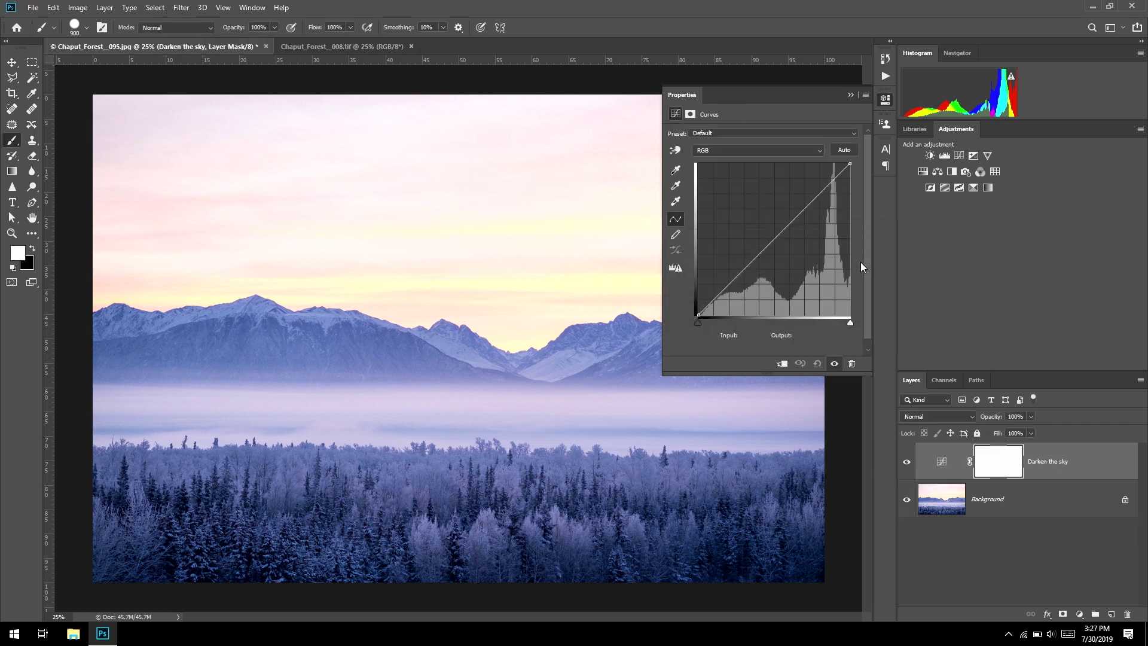
drag(775, 241, 776, 267)
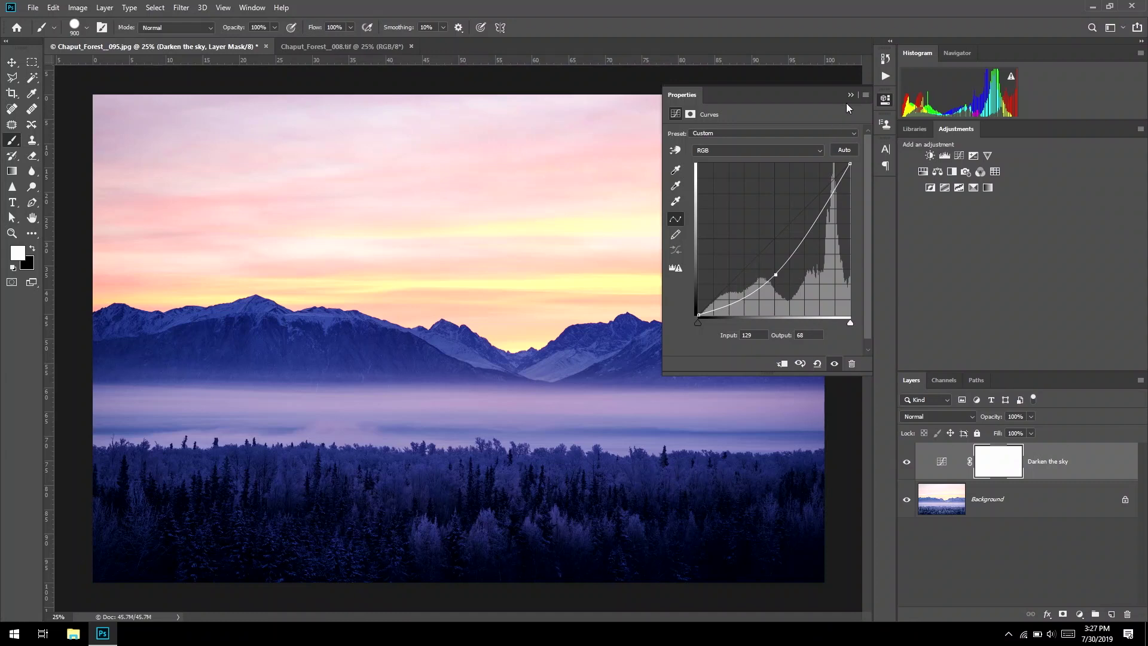
click(849, 95)
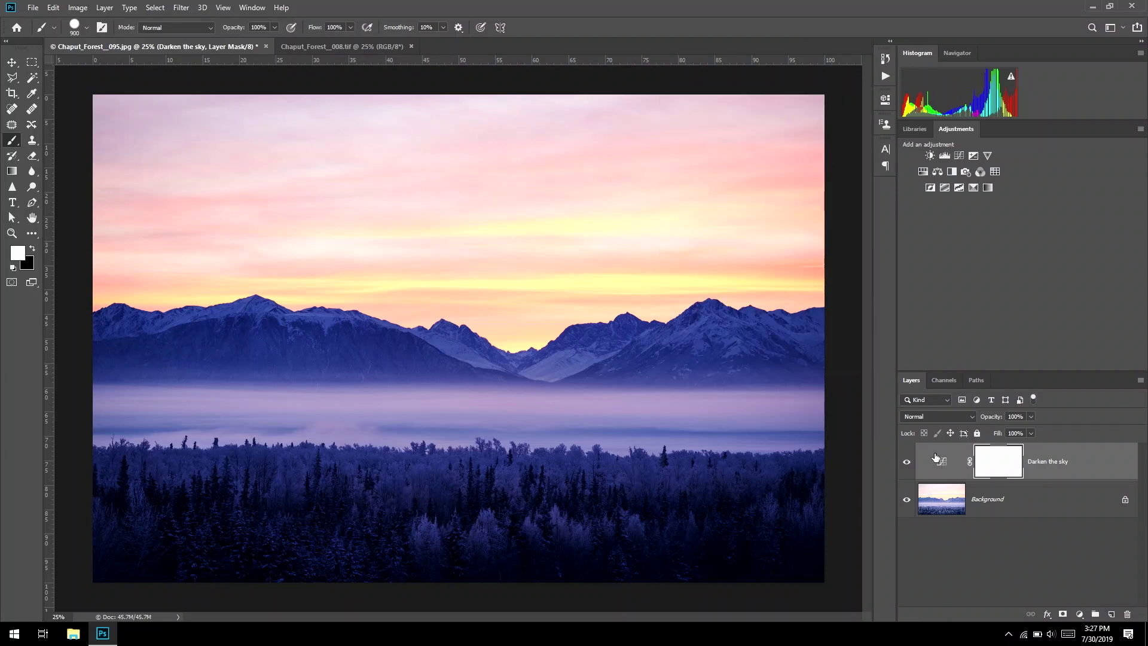
Fine-tune the curve's darkening point, then select the Darken the sky layer mask for painting
click(946, 465)
double_click(945, 465)
mouse_move(775, 275)
mouse_down()
mouse_move(777, 236)
mouse_move(768, 294)
mouse_move(776, 179)
mouse_move(783, 274)
mouse_up()
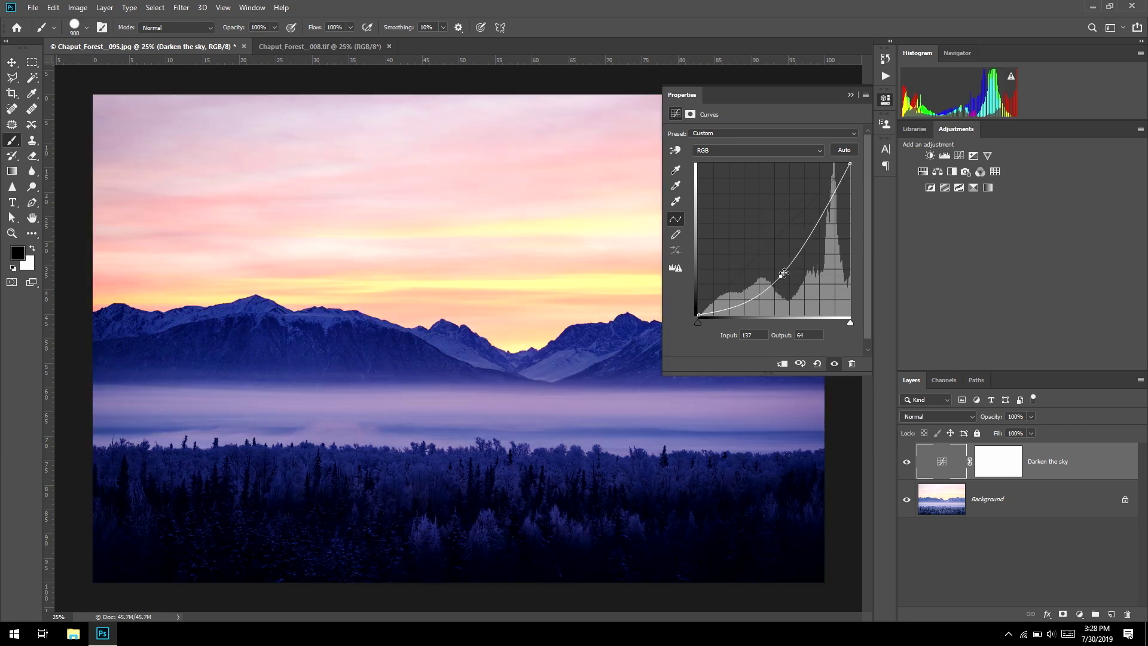
click(849, 96)
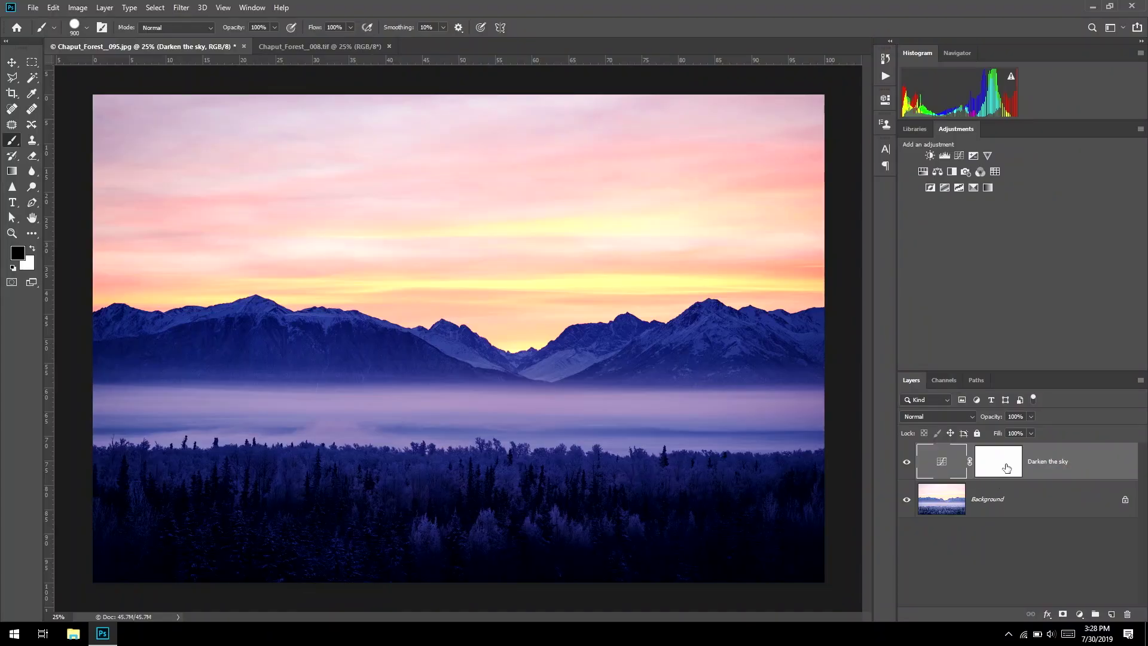
click(1004, 466)
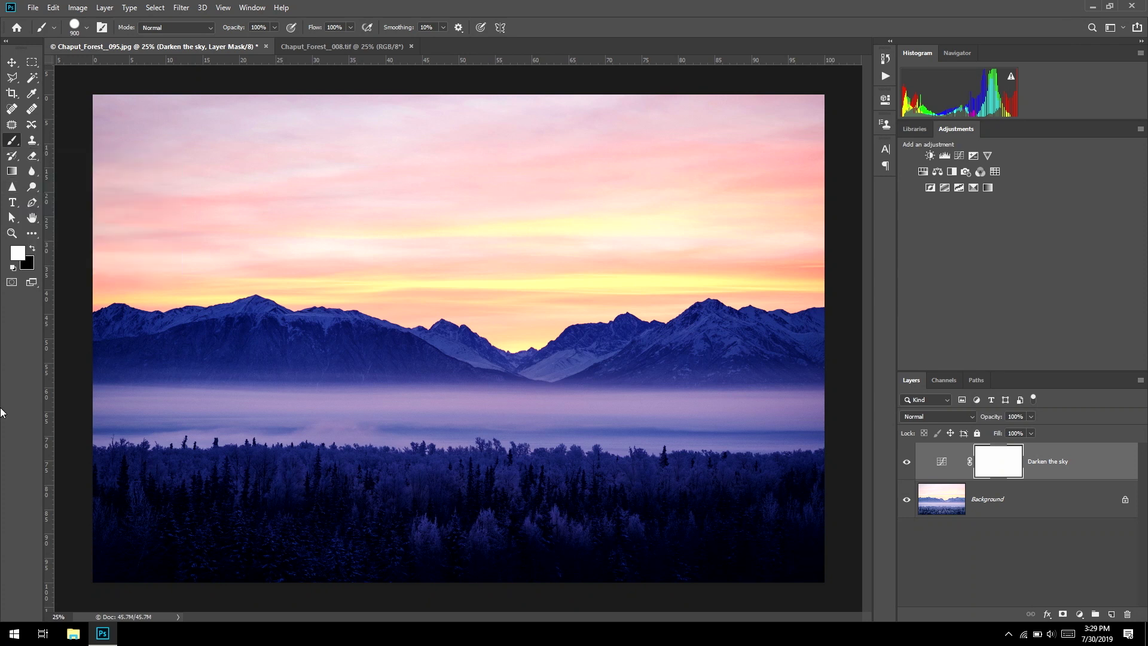
Set the foreground colour to mid grey #898989 in the Color Picker
click(12, 258)
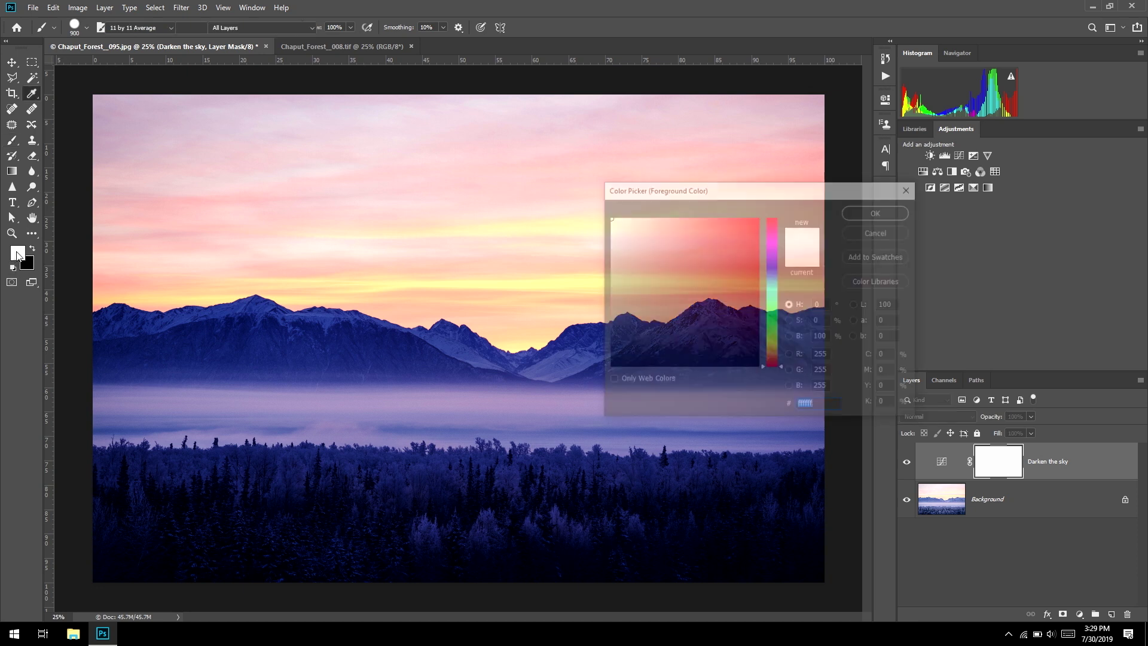
drag(622, 287, 596, 286)
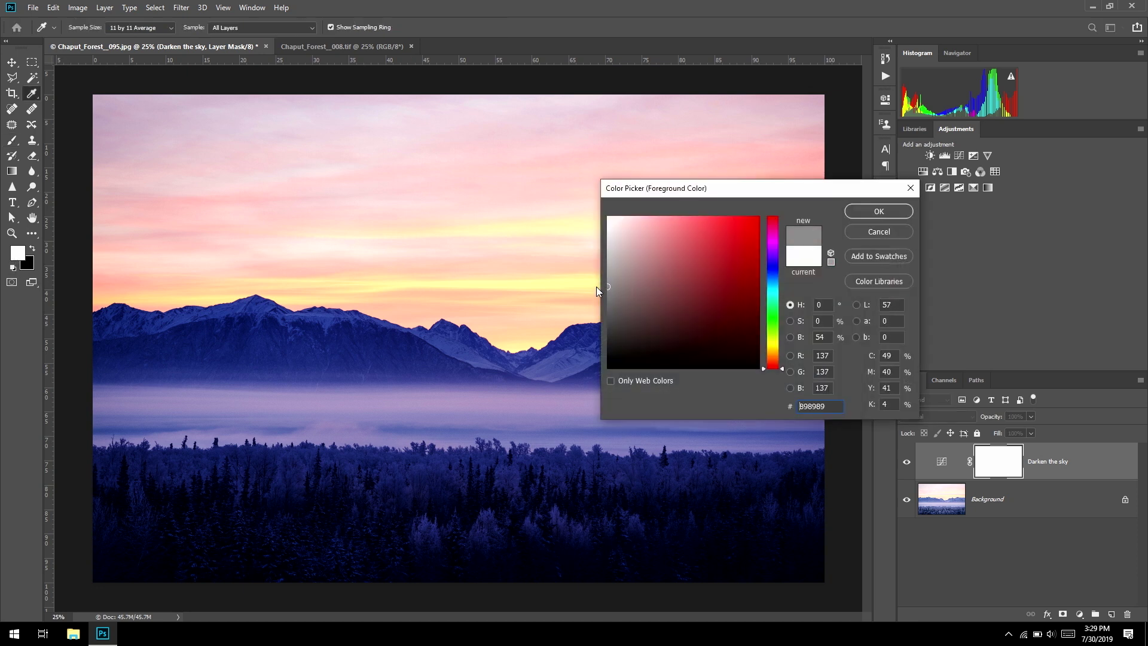
click(864, 208)
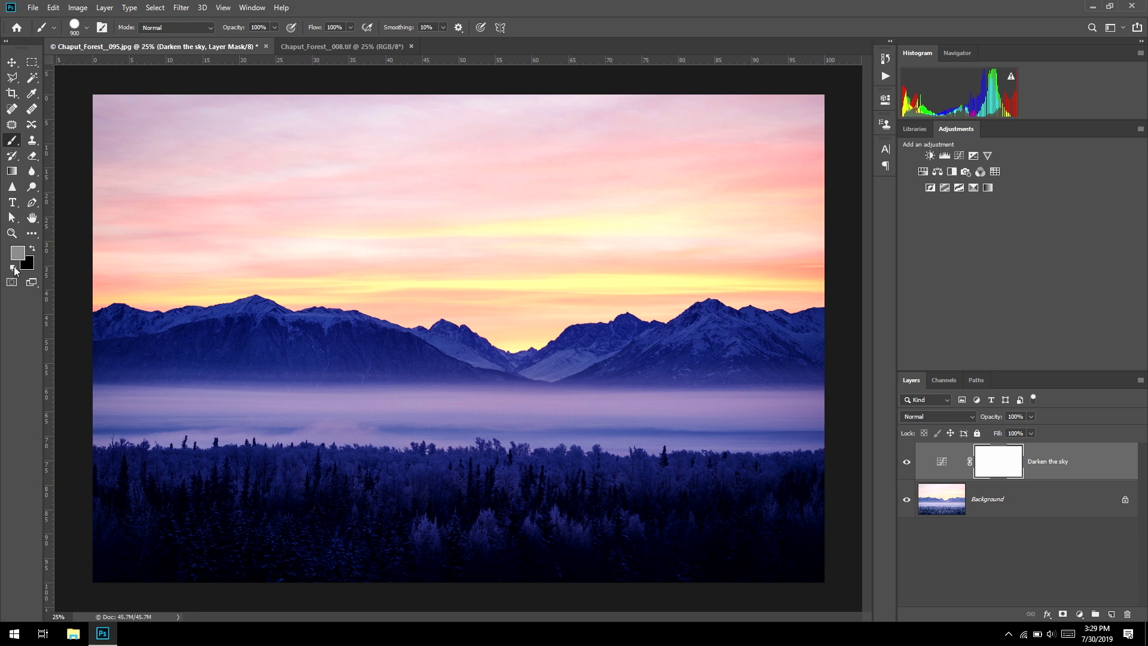
Reset the default black and white colours, leaving black as the foreground colour
click(14, 269)
click(33, 250)
click(33, 250)
click(33, 250)
click(33, 250)
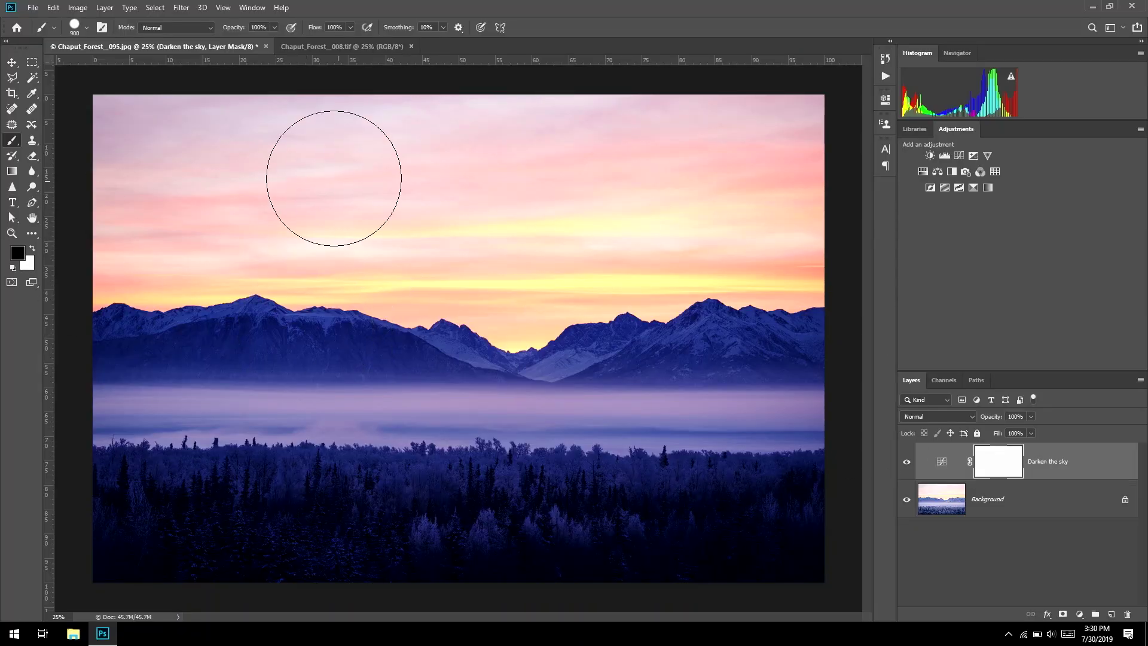
Paint black across the fog and forest band on the Darken the sky mask
mouse_move(134, 429)
mouse_down()
mouse_move(333, 446)
mouse_move(162, 399)
mouse_move(340, 416)
mouse_move(252, 399)
mouse_move(445, 454)
mouse_move(735, 425)
mouse_move(833, 443)
mouse_move(710, 468)
mouse_move(753, 477)
mouse_move(629, 536)
mouse_move(815, 534)
mouse_move(522, 544)
mouse_move(358, 521)
mouse_move(353, 547)
mouse_move(159, 581)
mouse_move(103, 553)
mouse_move(93, 519)
mouse_move(172, 512)
mouse_move(100, 402)
mouse_move(114, 392)
mouse_move(191, 382)
mouse_move(526, 425)
mouse_move(779, 392)
mouse_move(863, 399)
mouse_up()
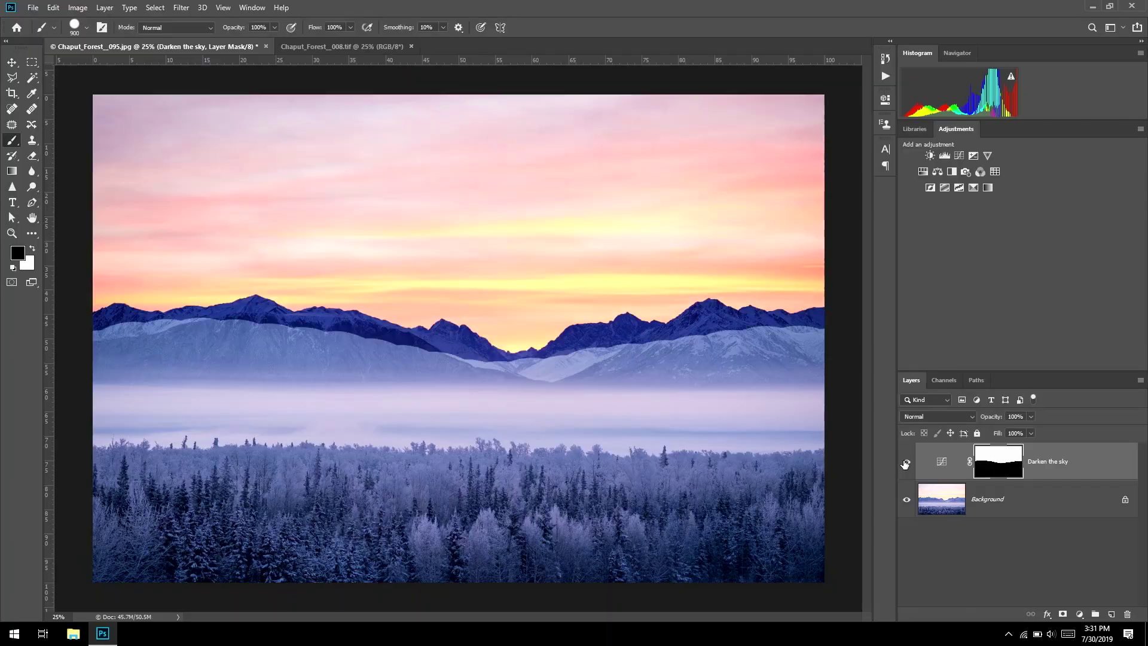
Toggle the Darken the sky layer to compare, then paint white across the upper sky in its mask
click(905, 462)
click(905, 462)
click(905, 462)
click(905, 462)
click(905, 462)
click(905, 462)
mouse_move(329, 170)
mouse_down()
mouse_move(366, 223)
mouse_move(381, 136)
mouse_move(461, 156)
mouse_move(468, 184)
mouse_move(387, 174)
mouse_up()
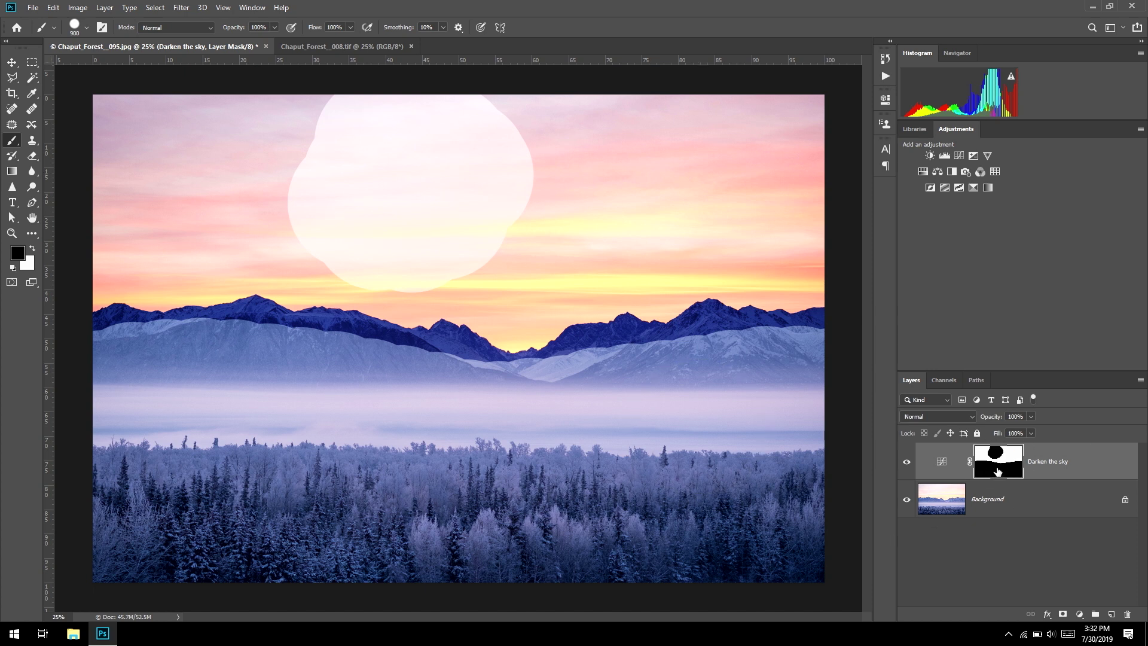
drag(468, 146, 448, 125)
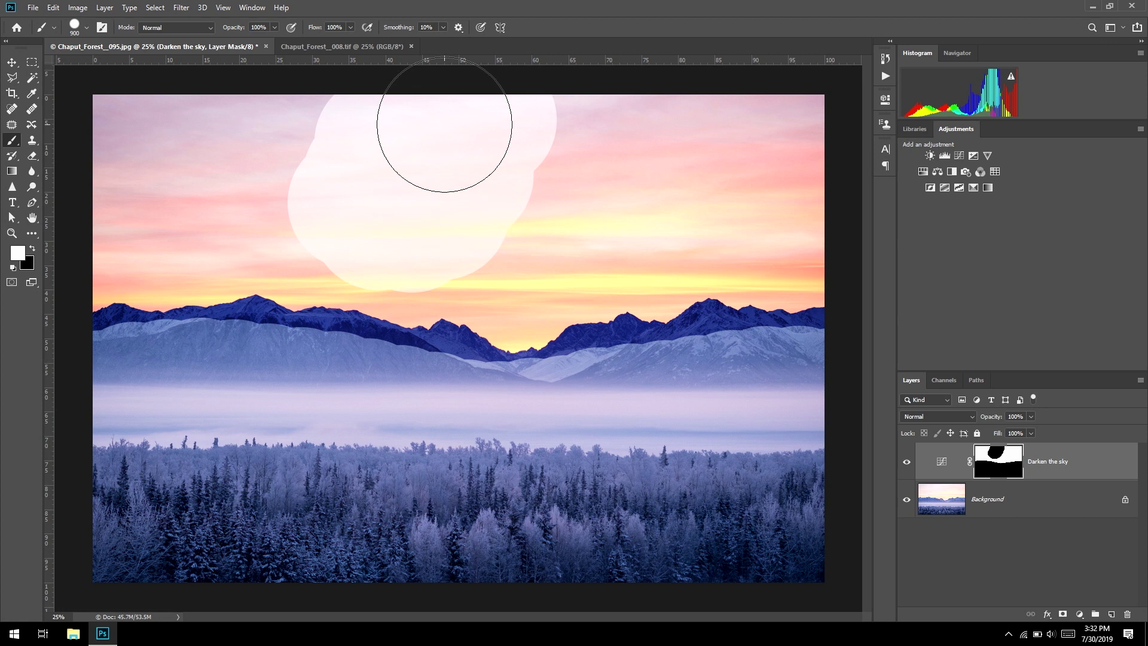
Paint black over the mask's white sky patch, then delete the Darken the sky layer
mouse_move(543, 127)
mouse_down()
mouse_move(406, 131)
mouse_move(281, 108)
mouse_move(472, 202)
mouse_move(415, 181)
mouse_move(291, 190)
mouse_move(479, 245)
mouse_up()
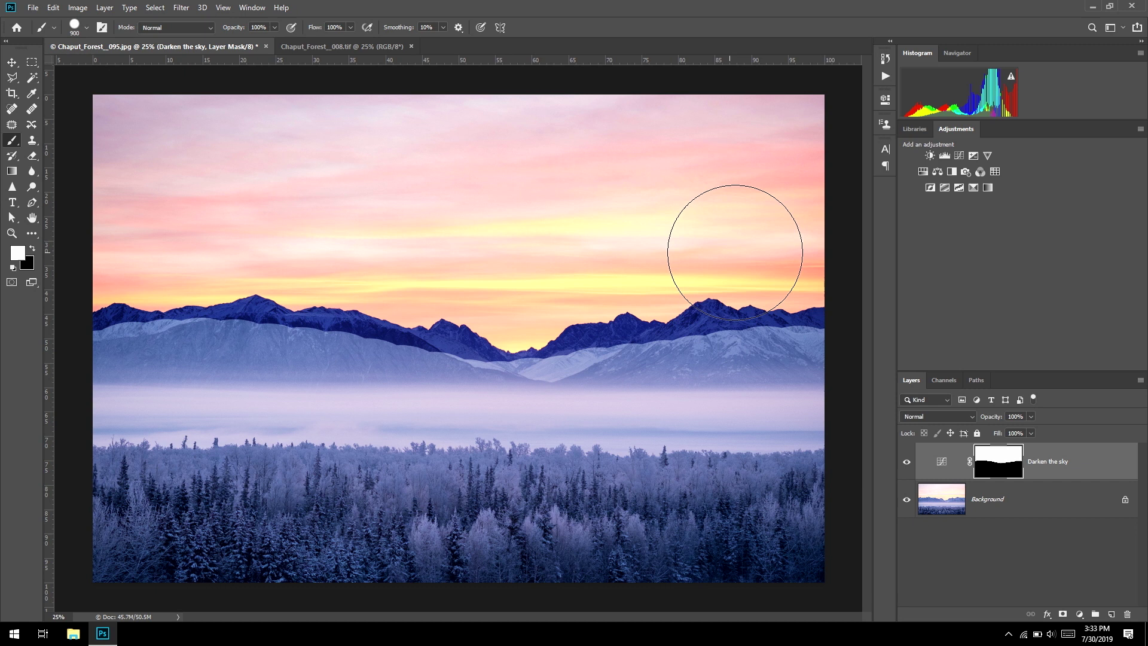
drag(1097, 456, 1129, 612)
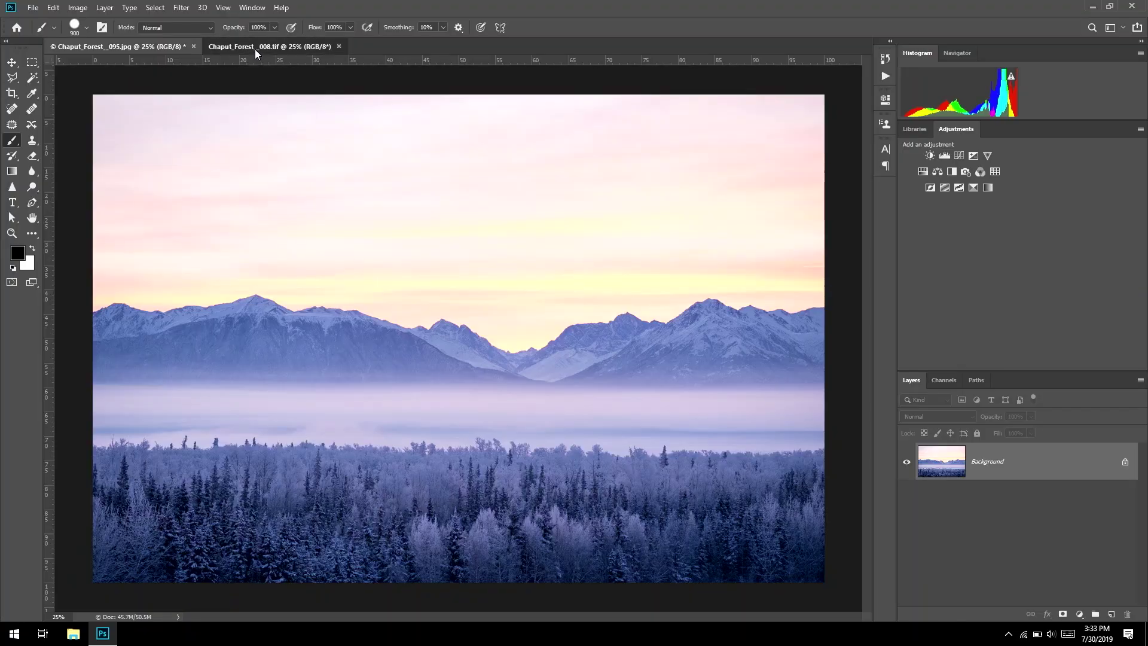
Drag the tree image from Chaput_Forest_008.tif into Chaput_Forest_095.jpg with the Move tool
click(269, 46)
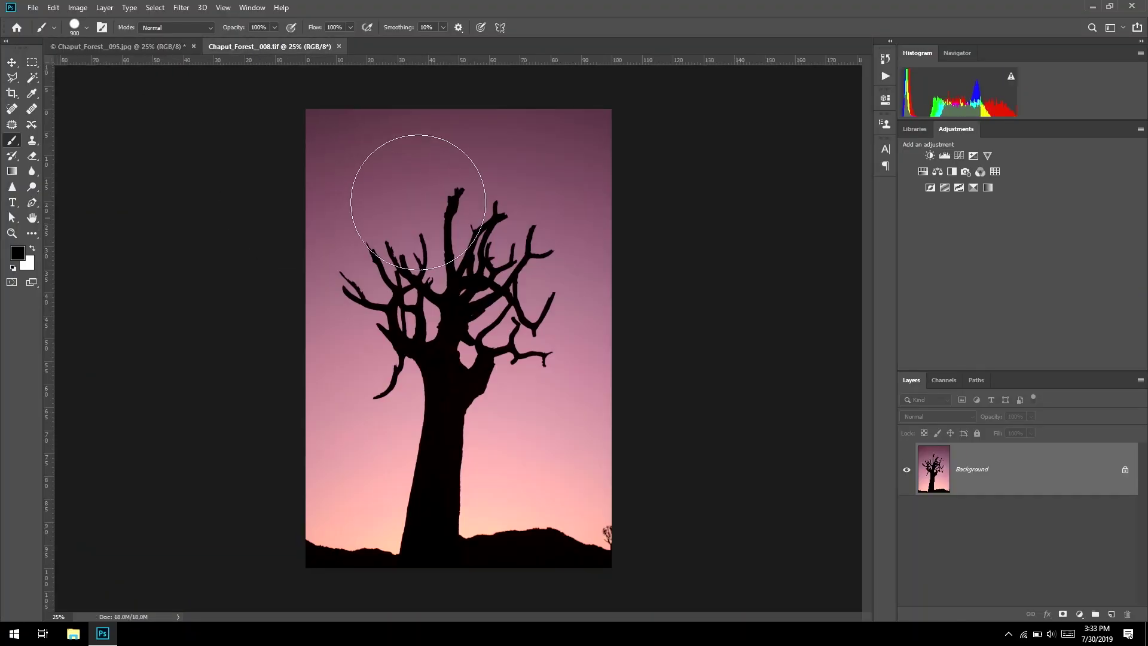
click(12, 62)
drag(421, 252, 419, 425)
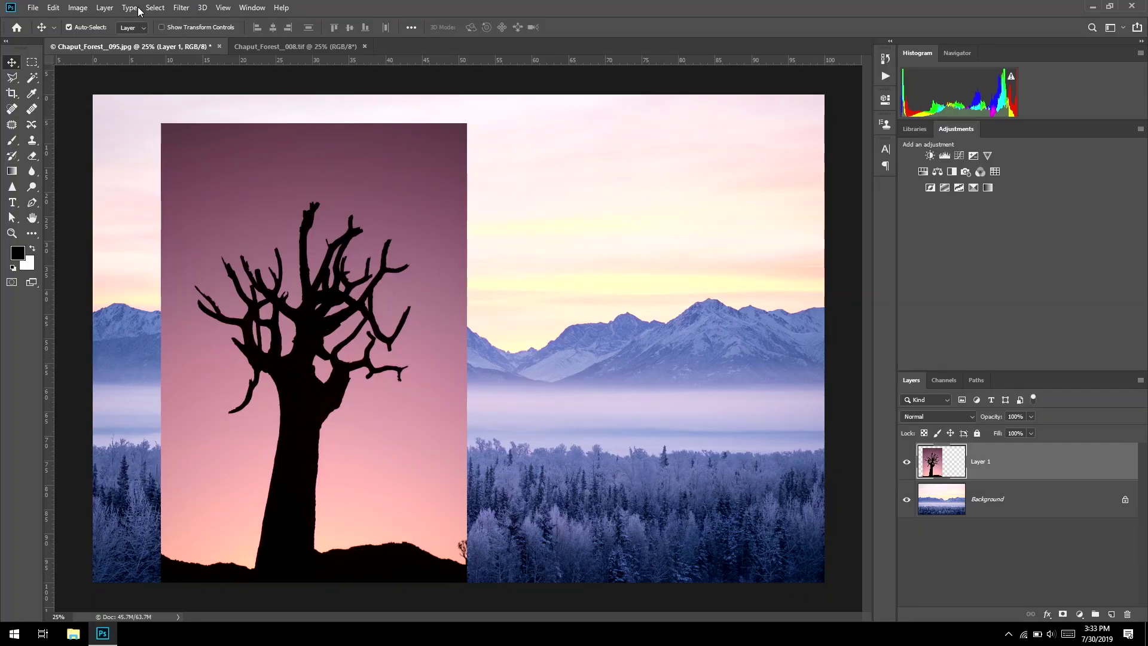
Add a white layer mask to Layer 1, the tree silhouette layer
click(105, 7)
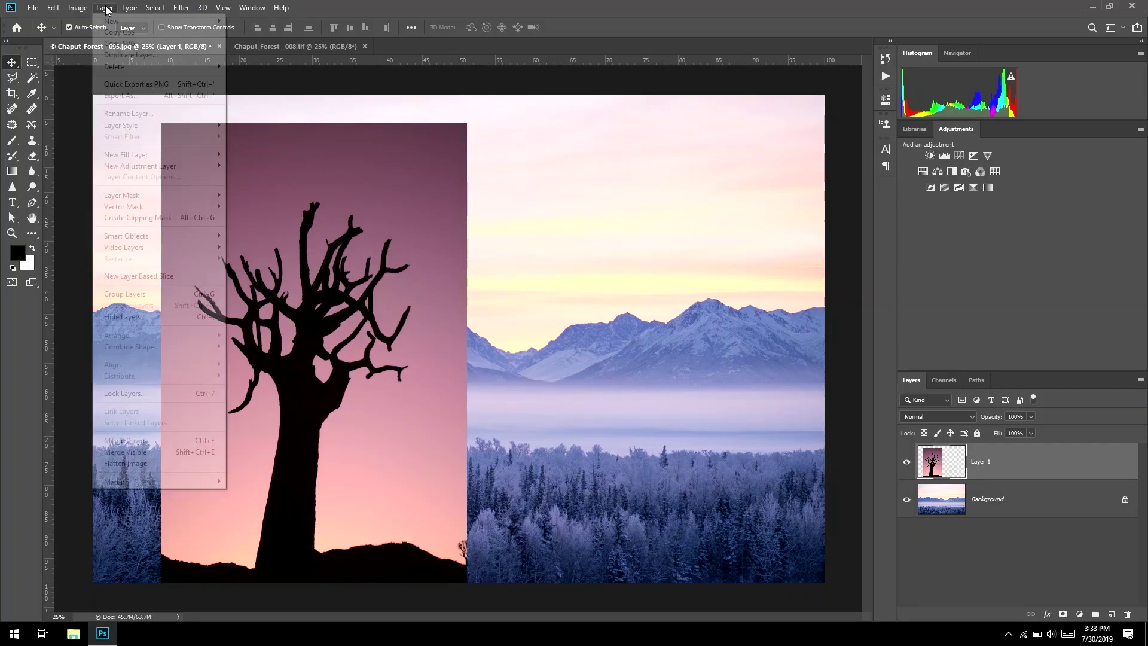
mouse_move(150, 196)
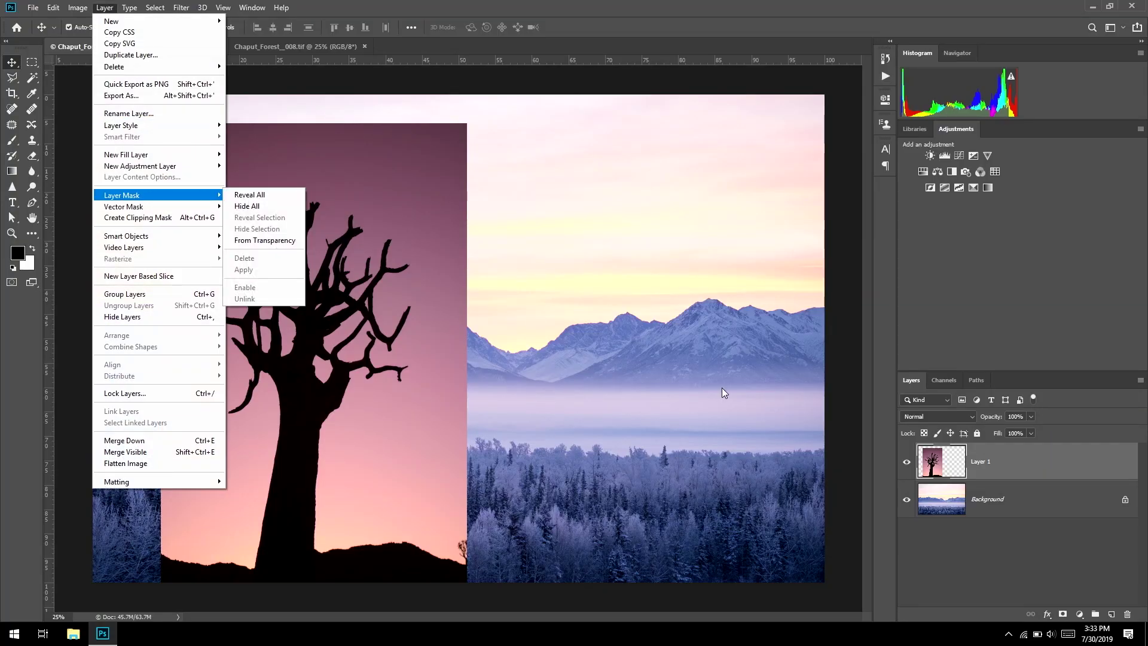
click(984, 616)
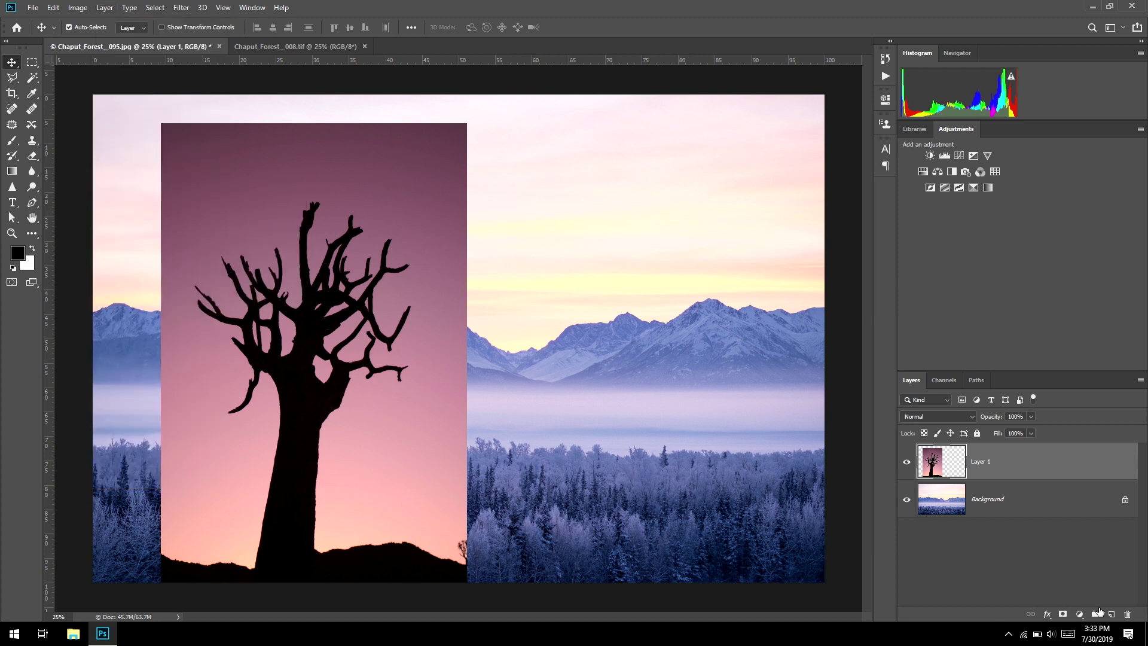
click(1061, 616)
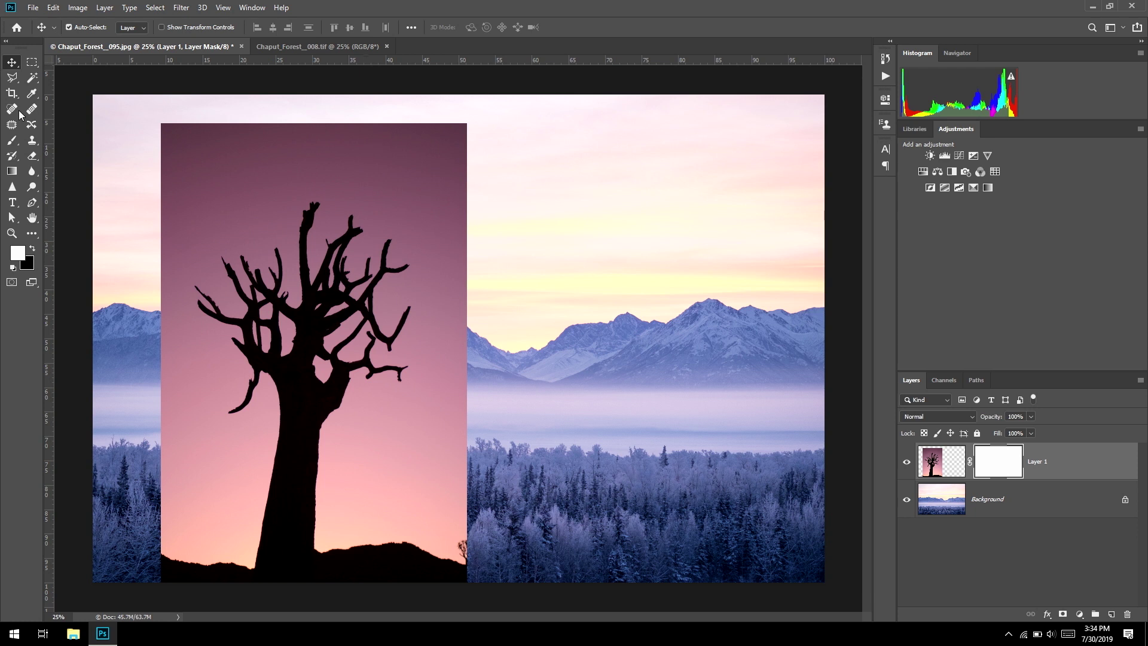
With a 600 brush, paint Layer 1's upper right black, then restore the forest edge and mountains in white
click(13, 141)
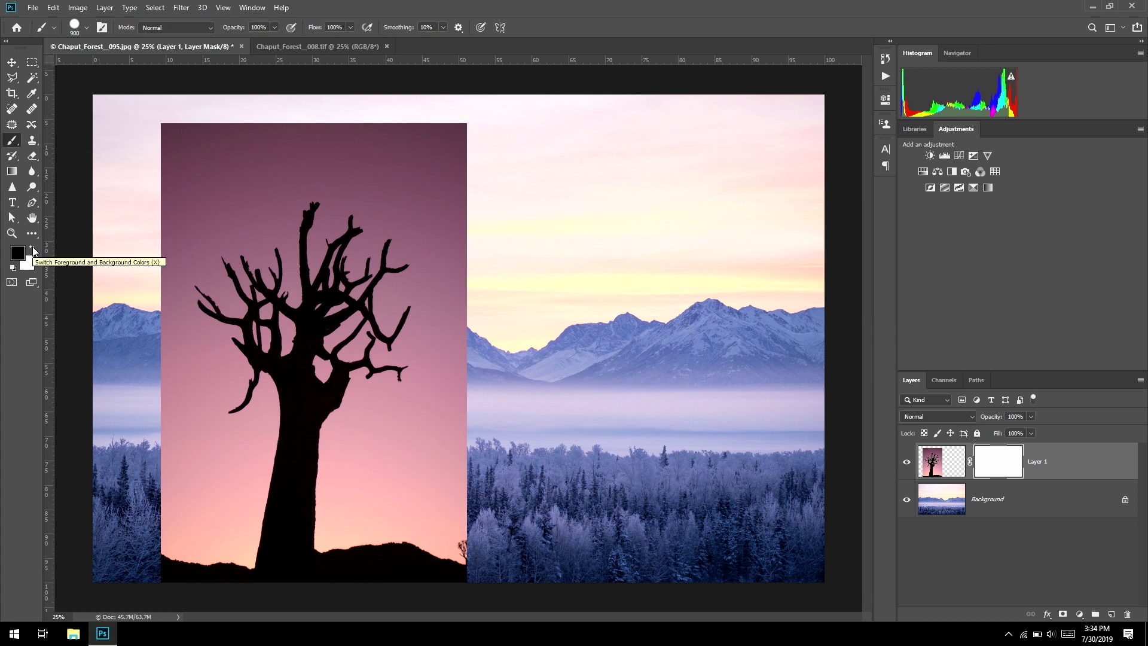
key(bracketleft)
key(bracketleft)
key(bracketleft)
drag(400, 145, 422, 145)
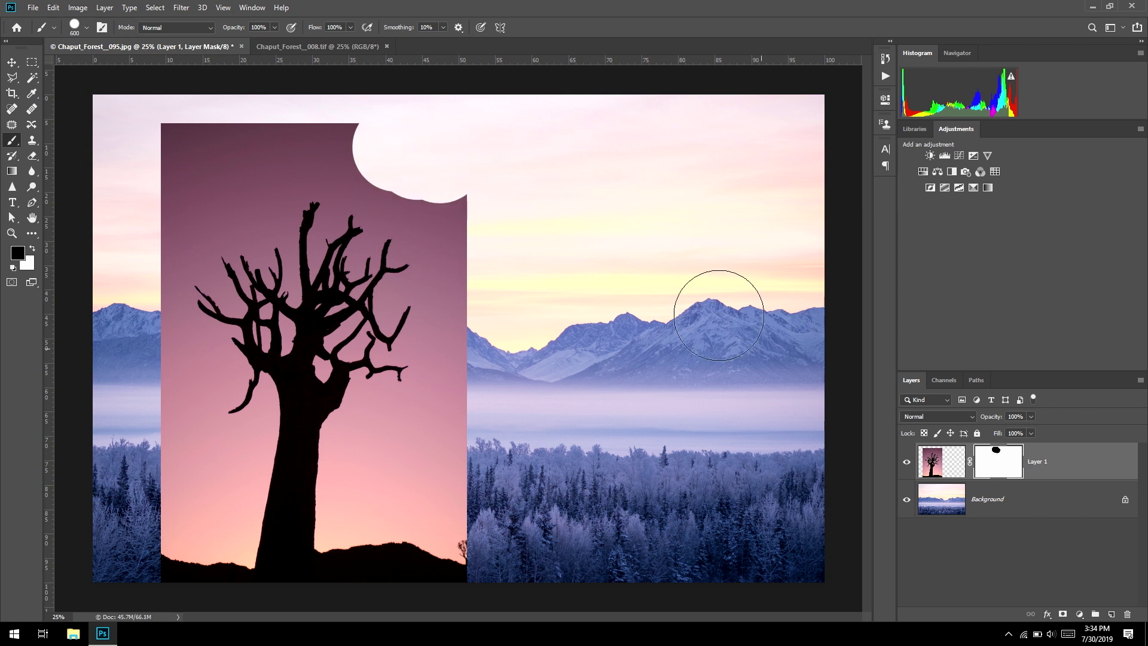
mouse_move(395, 150)
mouse_down()
mouse_move(446, 217)
mouse_move(468, 321)
mouse_move(461, 405)
mouse_move(415, 410)
mouse_move(386, 433)
mouse_move(373, 472)
mouse_move(467, 523)
mouse_up()
mouse_move(474, 461)
mouse_down()
mouse_move(461, 435)
mouse_move(465, 448)
mouse_up()
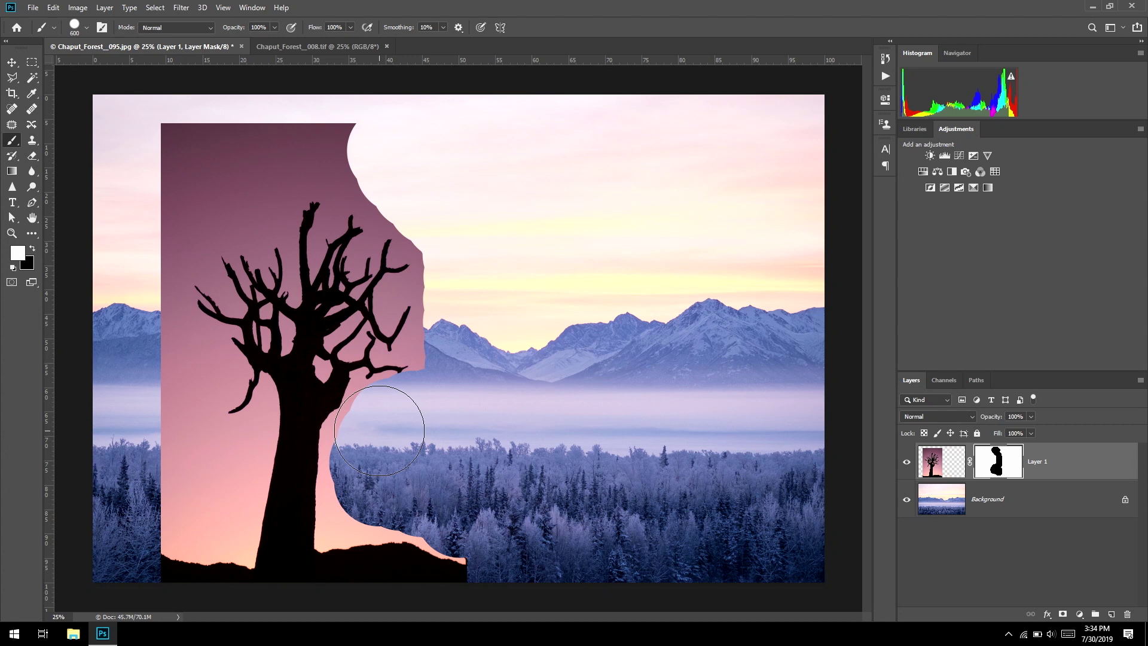
mouse_move(337, 495)
mouse_down()
mouse_move(383, 388)
mouse_move(357, 508)
mouse_up()
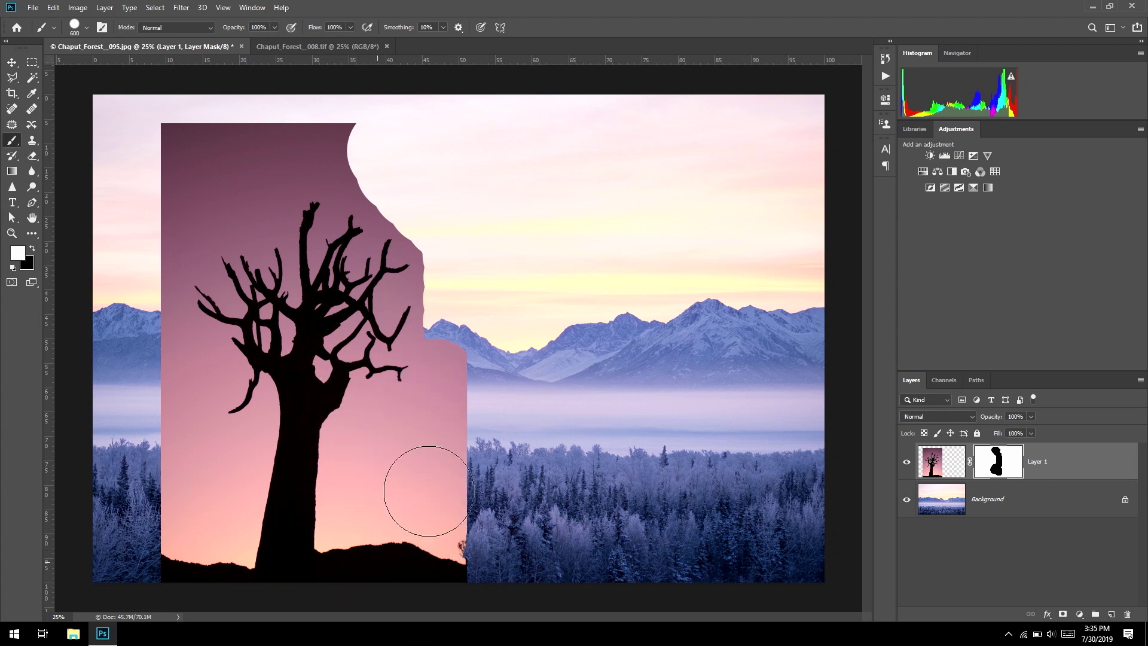
drag(429, 491, 438, 359)
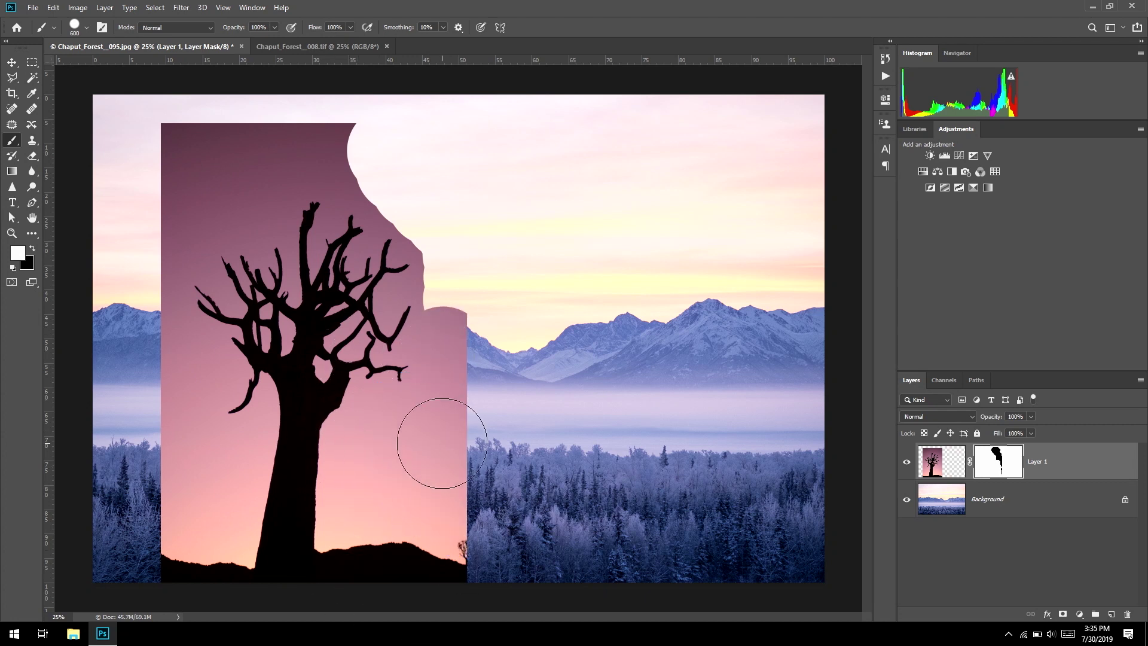